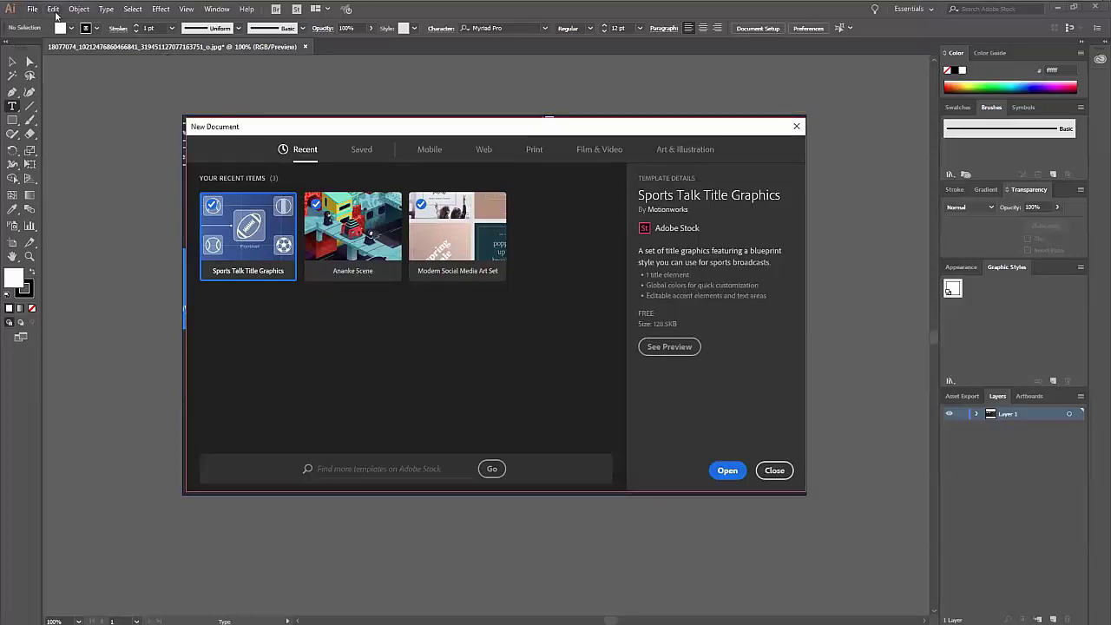
Close the open JPG document without saving its changes and start a new document
click(306, 47)
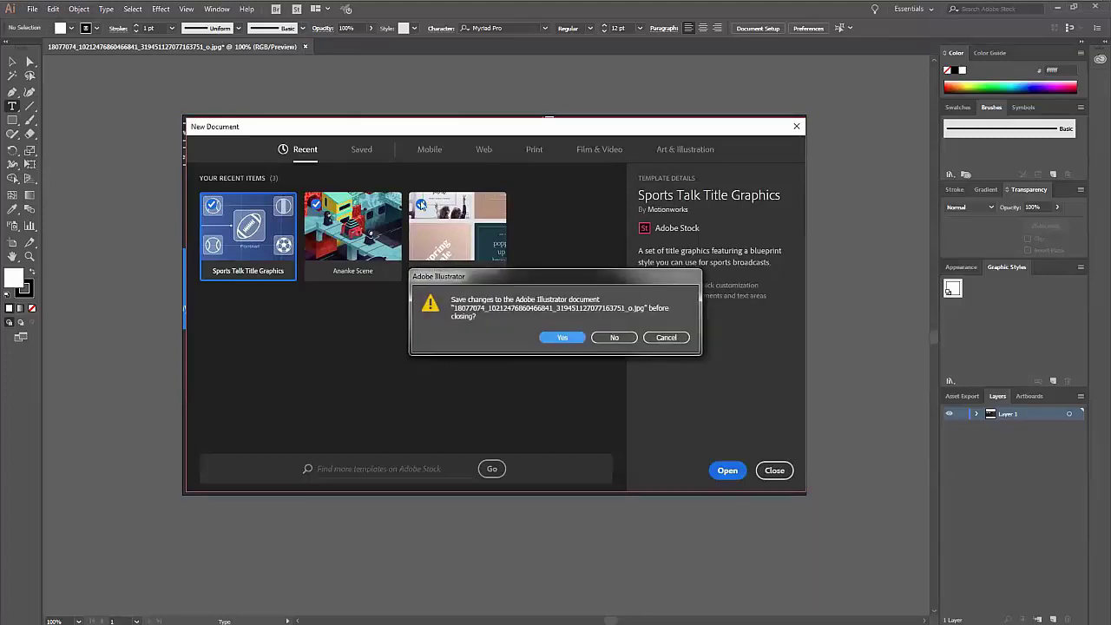
click(612, 335)
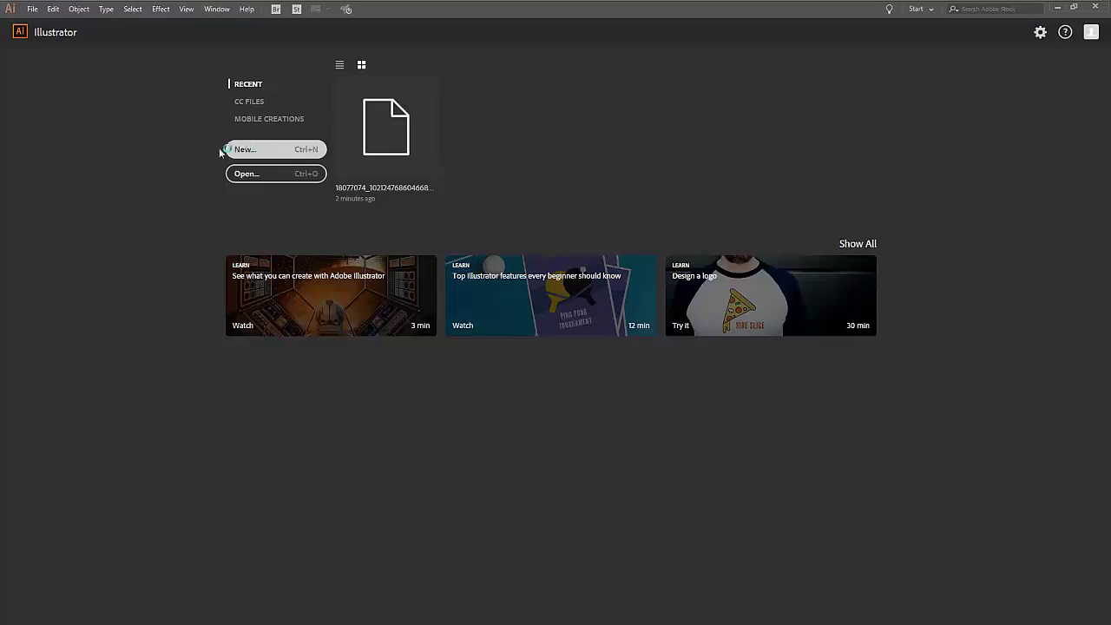
click(245, 151)
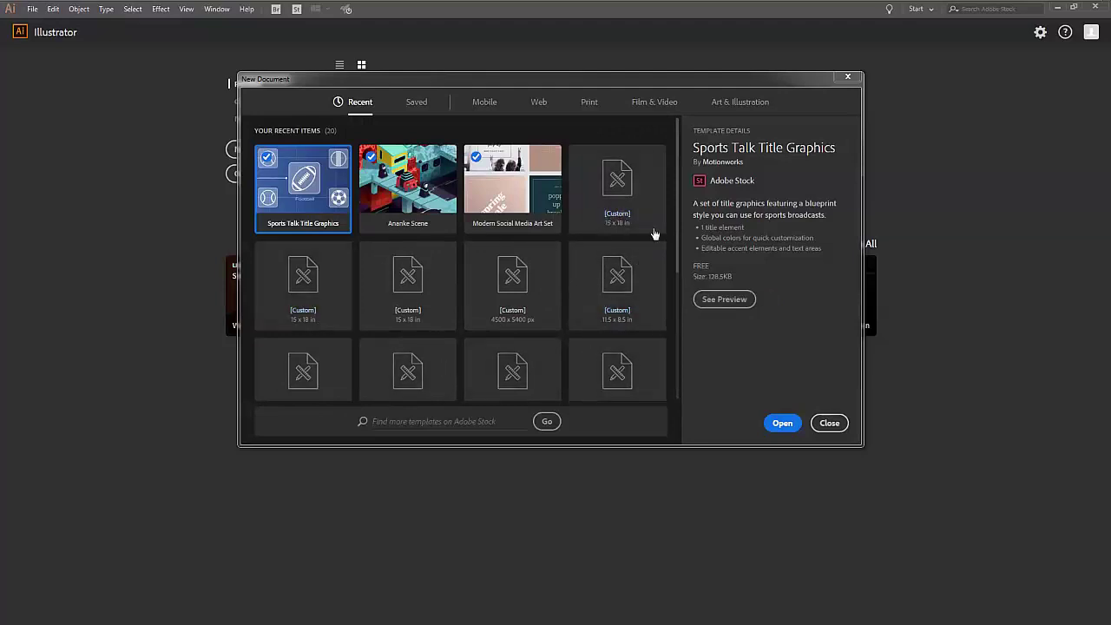
Examine the recent templates and custom sizes, plus the Mobile, Web, Print, Film & Video and Art & Illustration presets
click(585, 224)
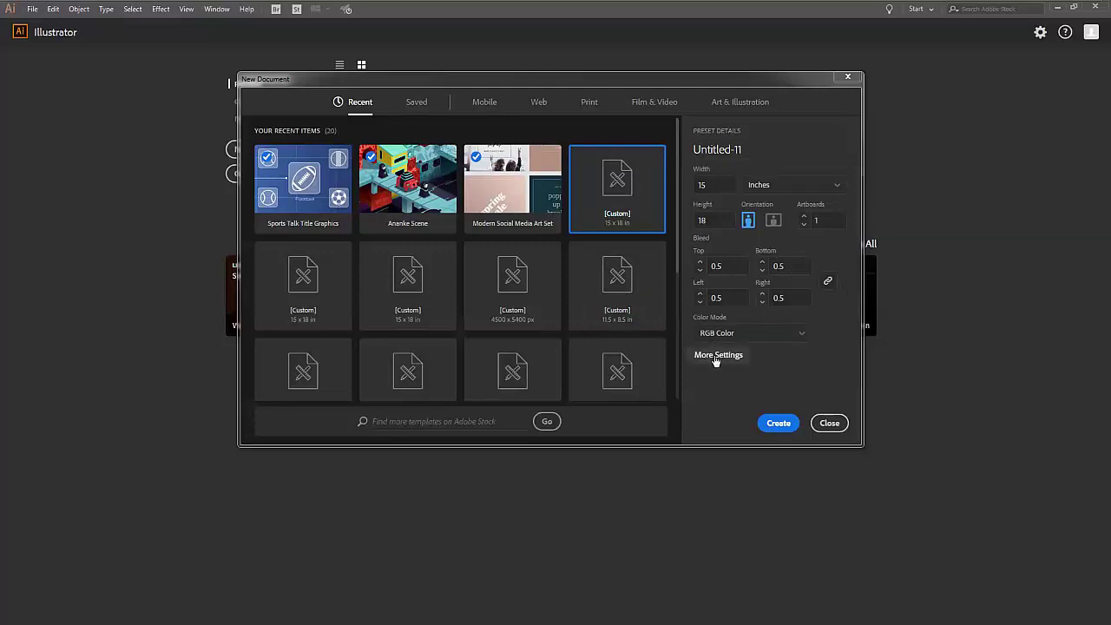
click(323, 202)
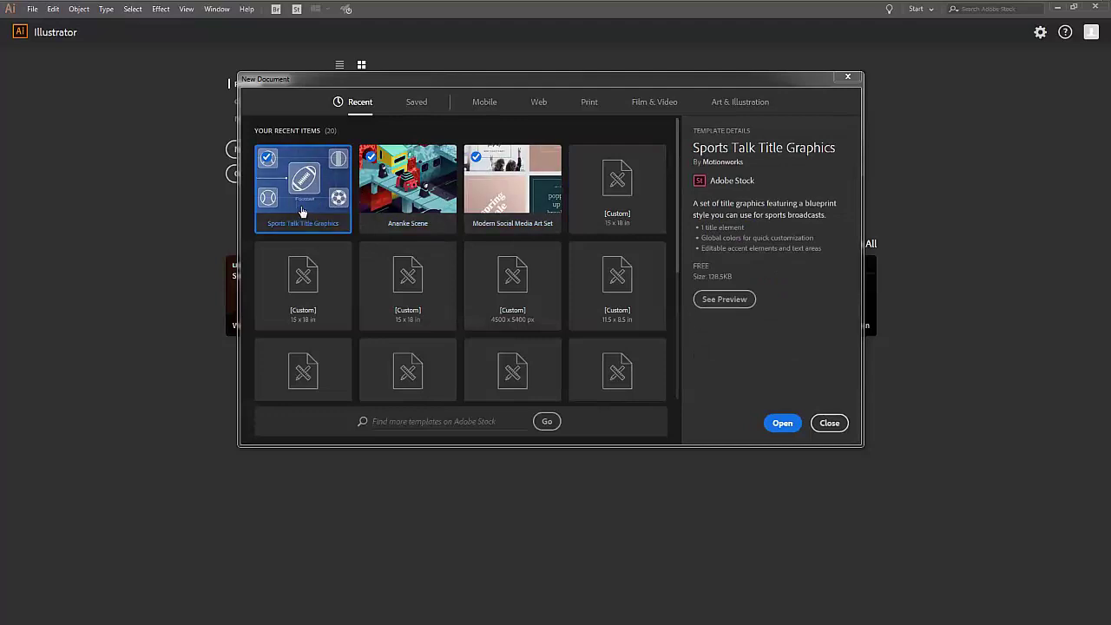
click(403, 184)
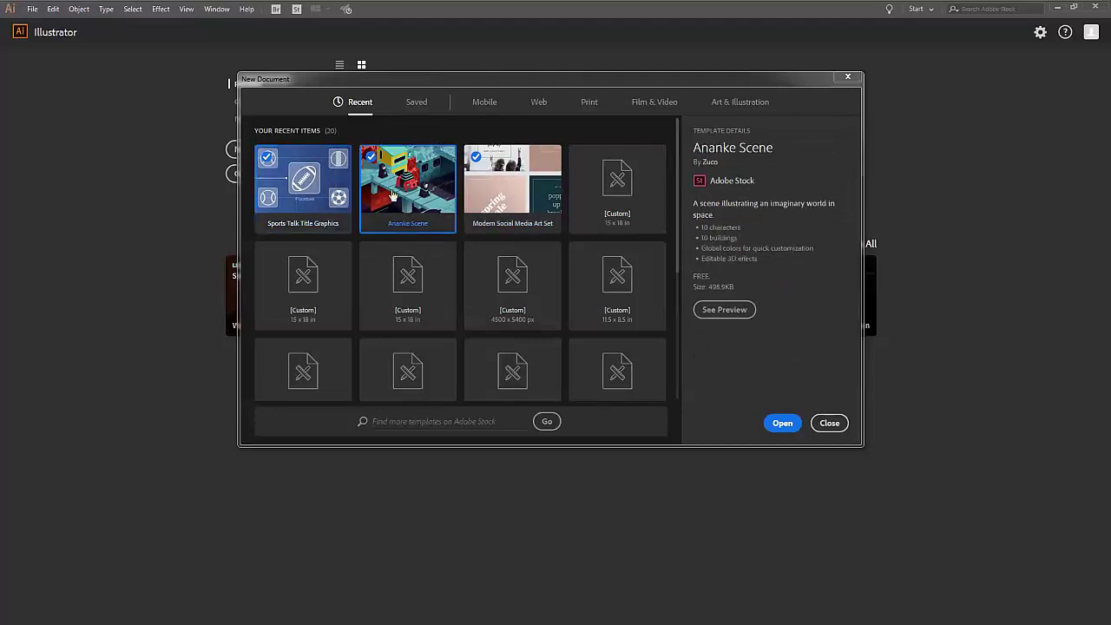
click(506, 191)
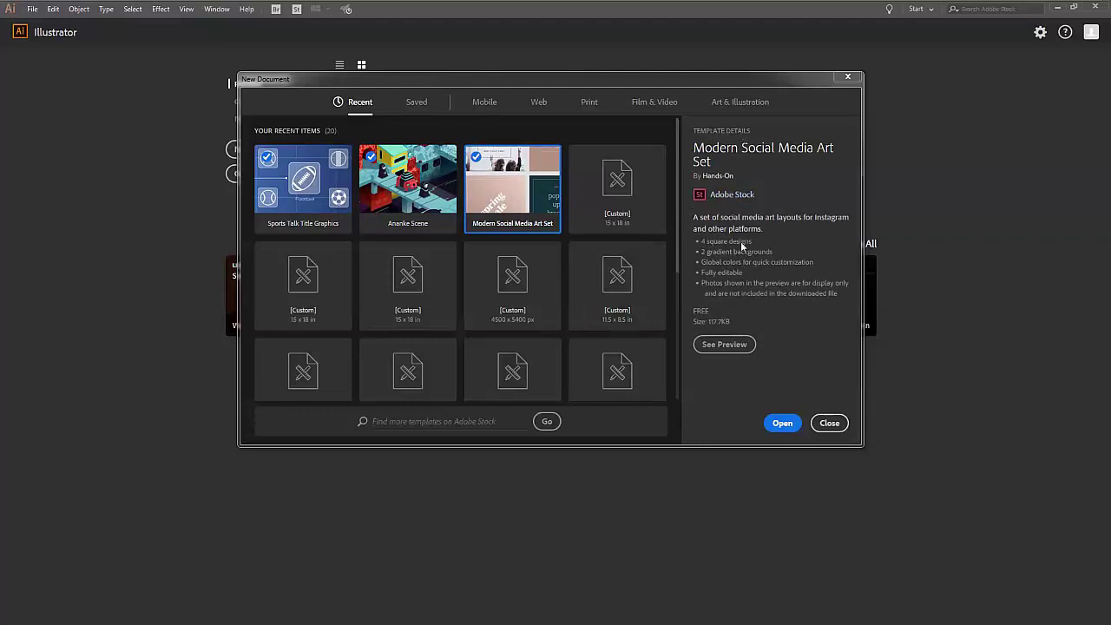
click(616, 198)
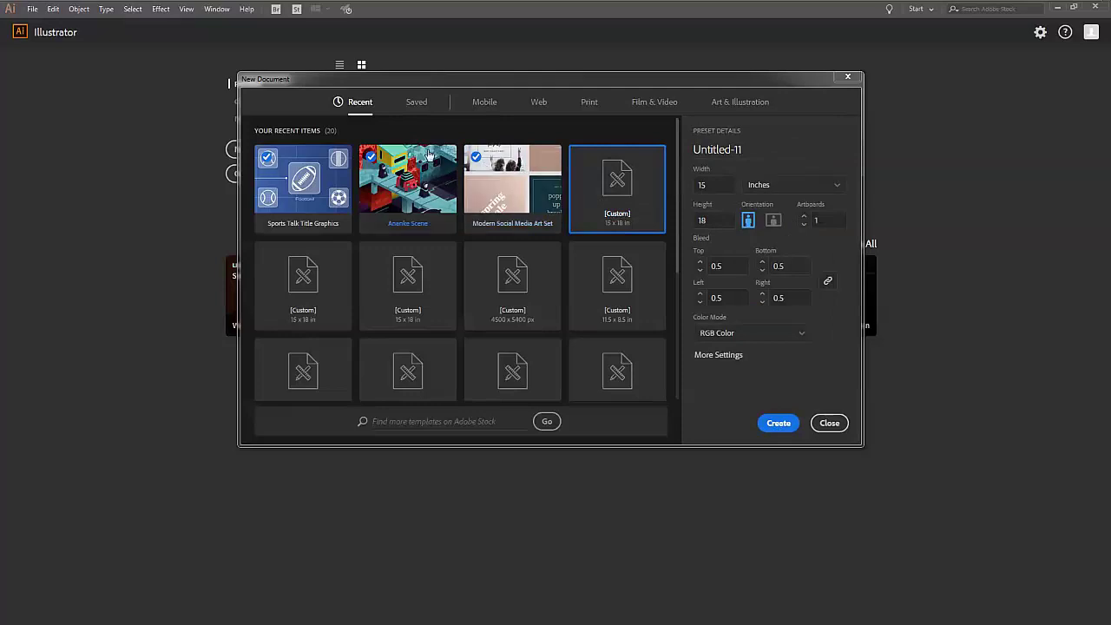
click(308, 167)
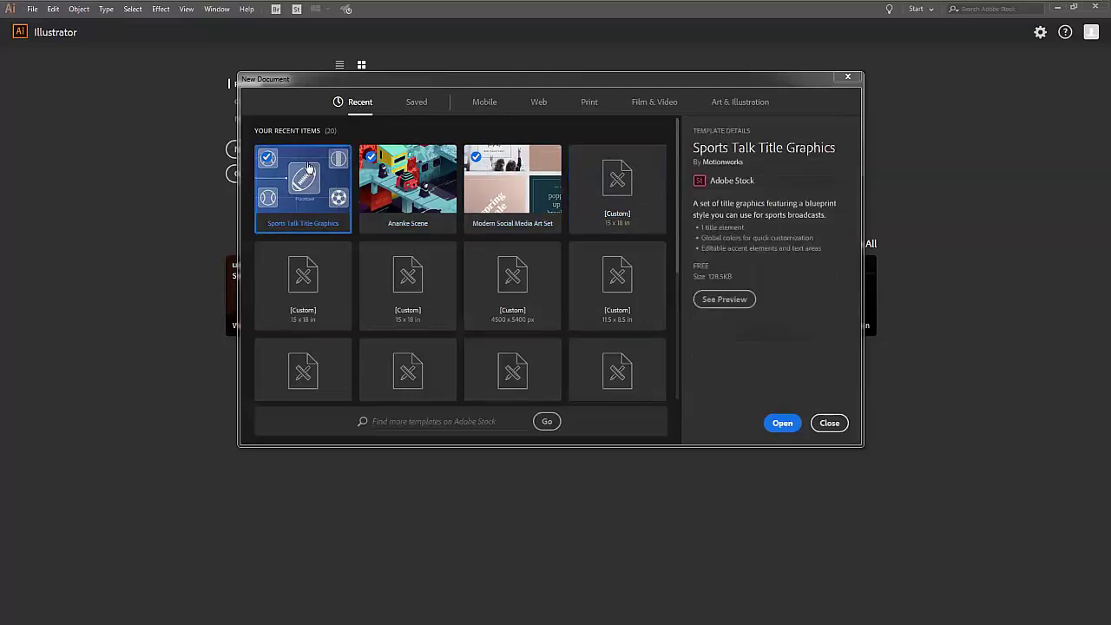
click(486, 102)
click(539, 102)
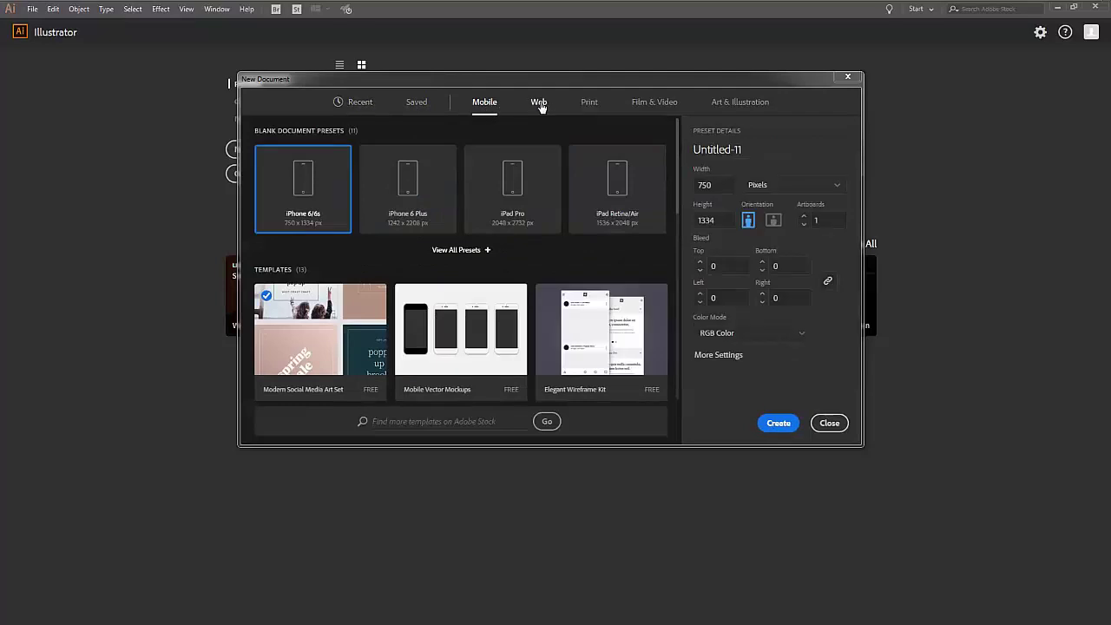
click(588, 102)
click(652, 103)
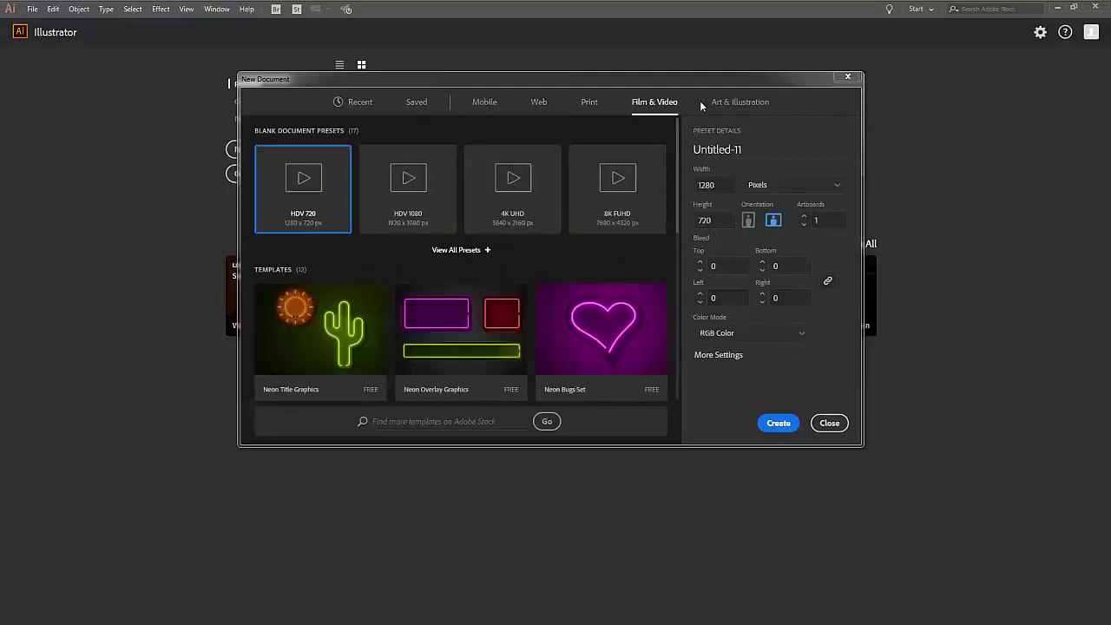
click(754, 103)
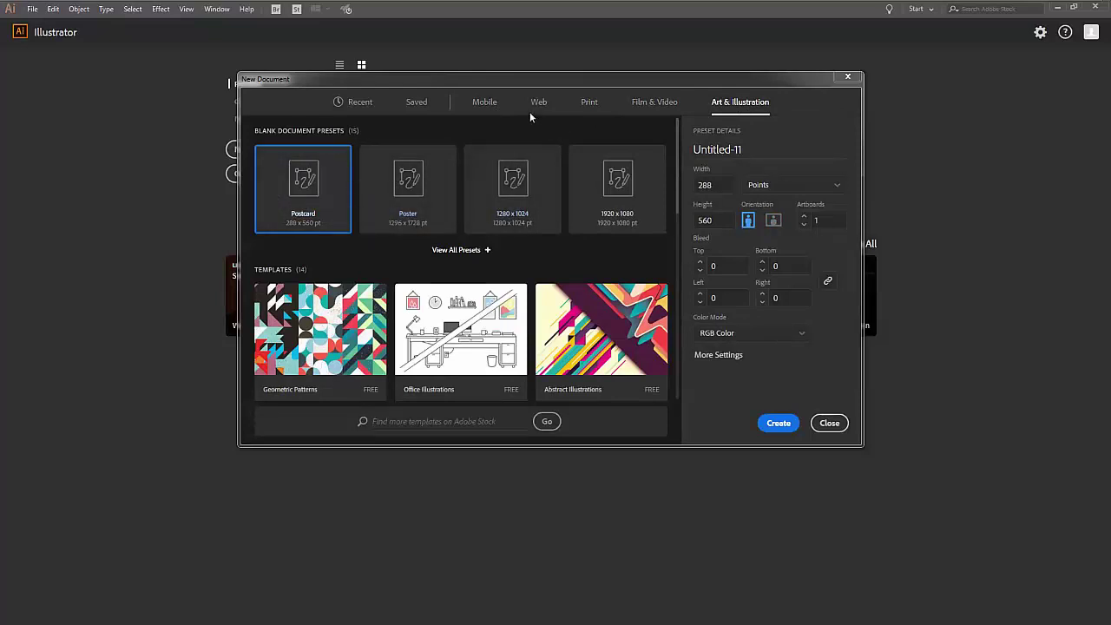
Choose the Print category's Letter preset and name the document Merch Template in its detailed settings
click(586, 103)
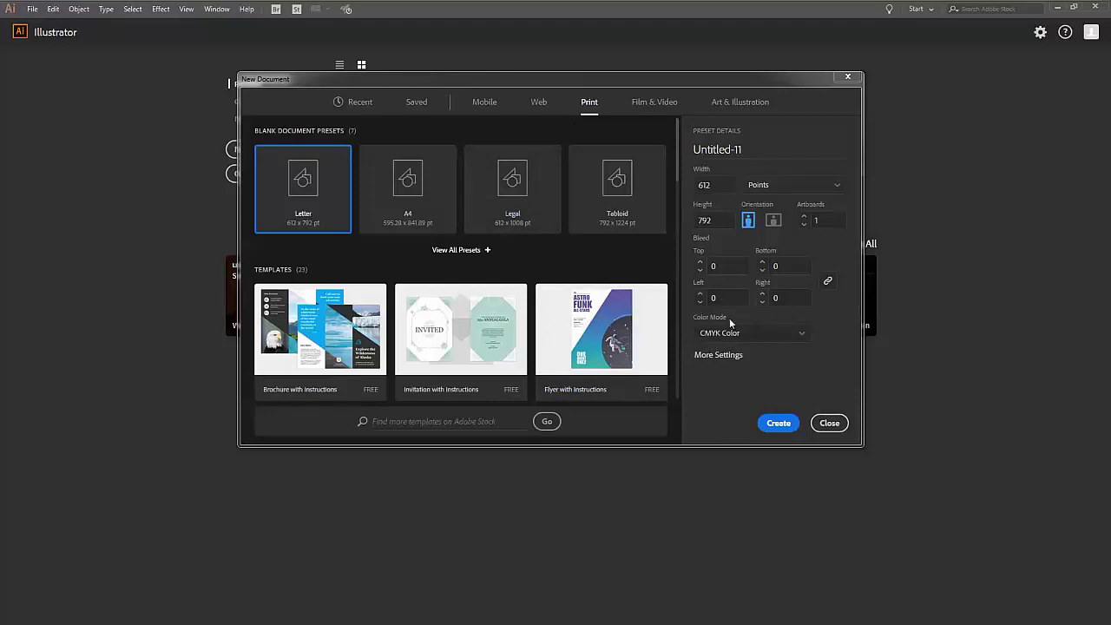
click(712, 362)
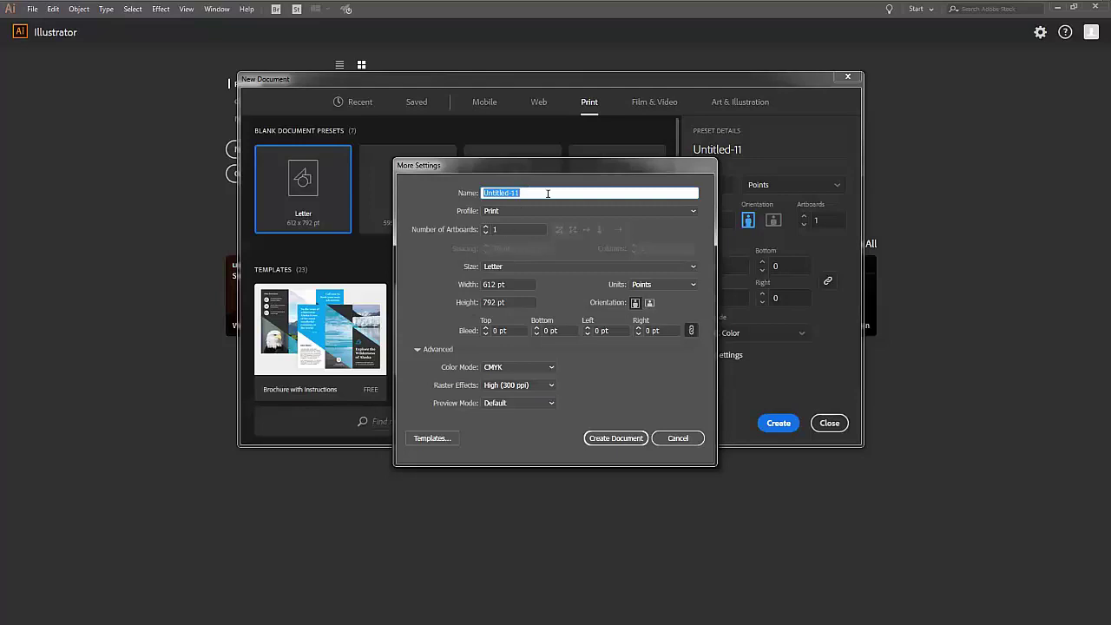
text(Merch Template)
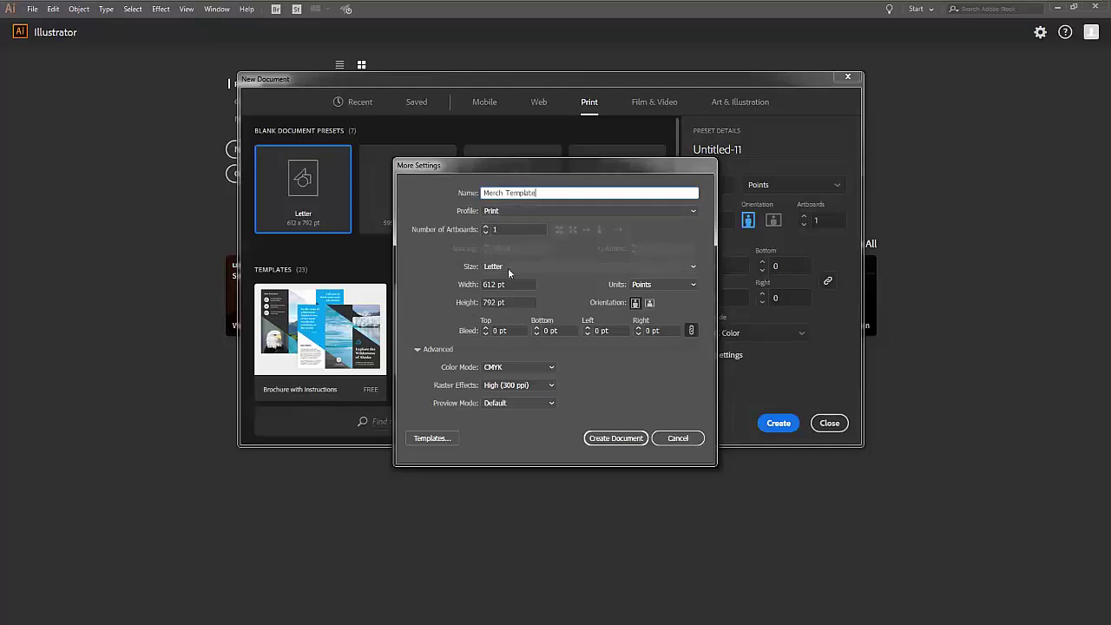
click(664, 284)
click(660, 326)
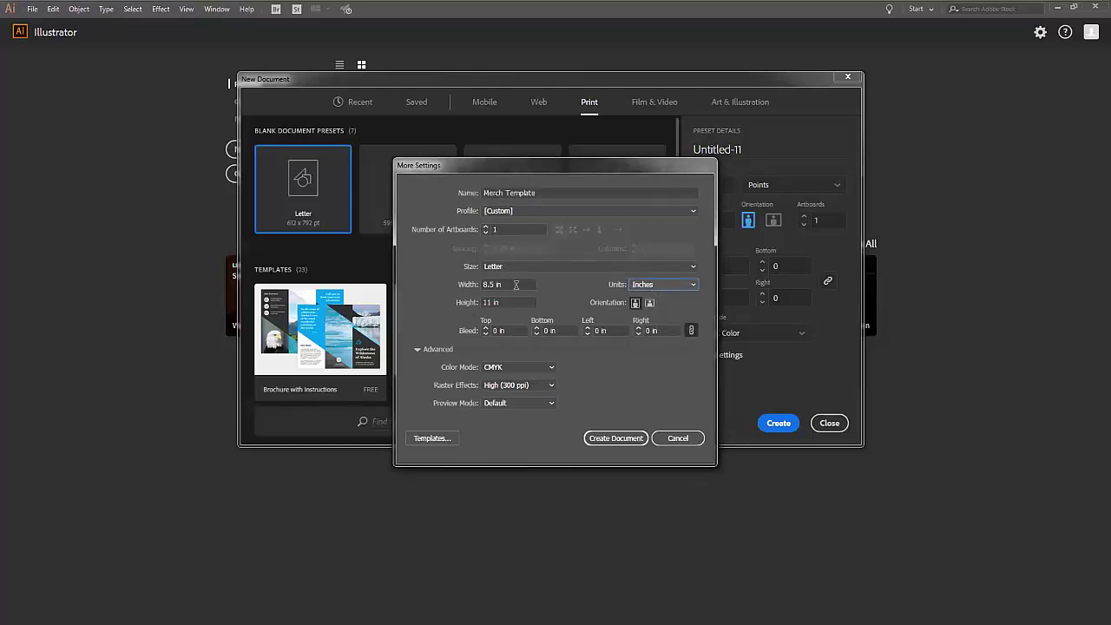
click(517, 284)
click(663, 284)
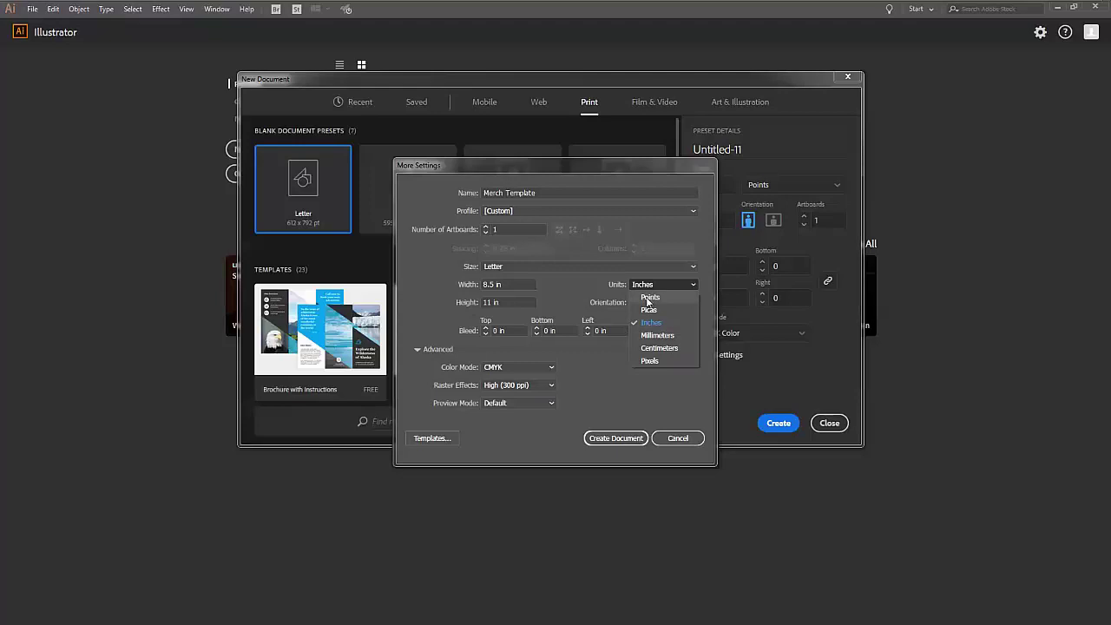
click(646, 299)
Set the document's width to 1080 pt and its height to 18 in
double_click(503, 286)
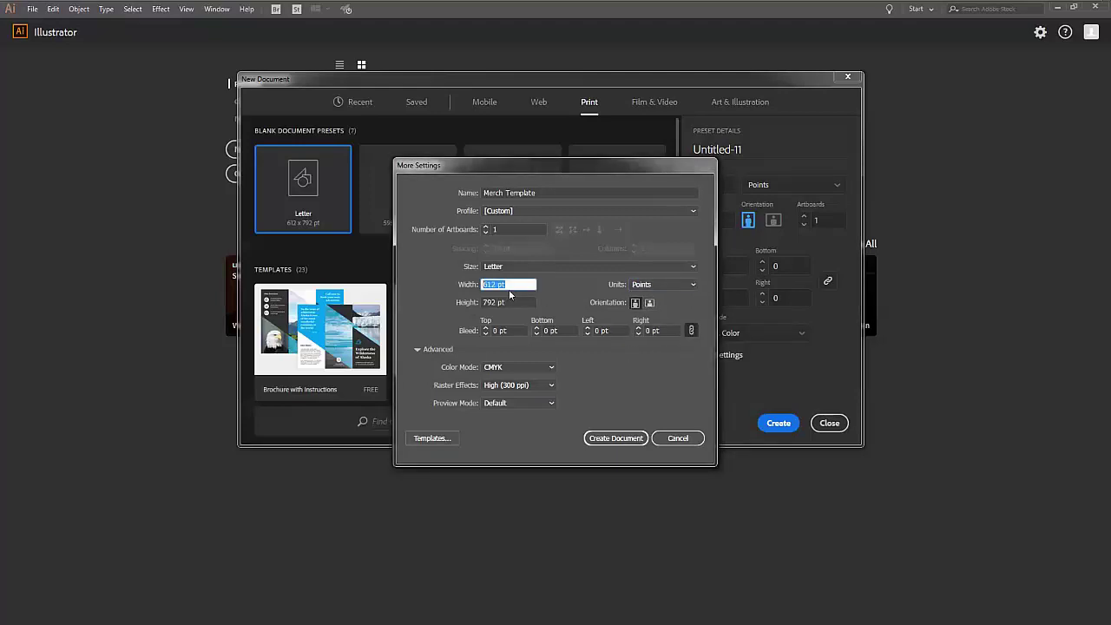
text(1080)
key(Tab)
text(16)
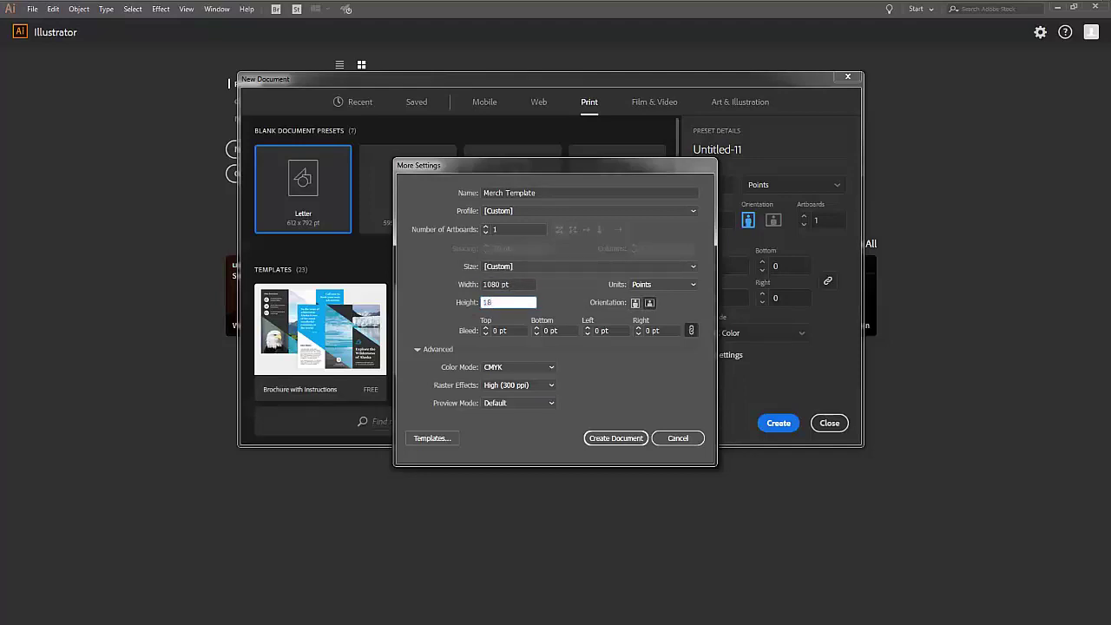
text(in)
key(Tab)
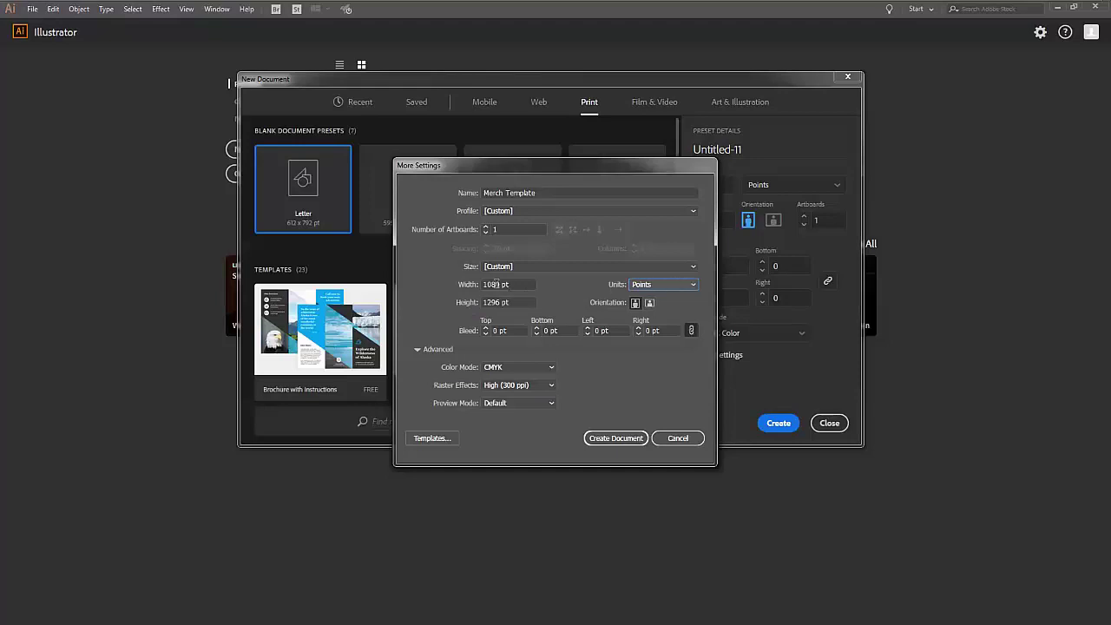
Enter the document's width again as 15 in and switch its units to inches
click(493, 285)
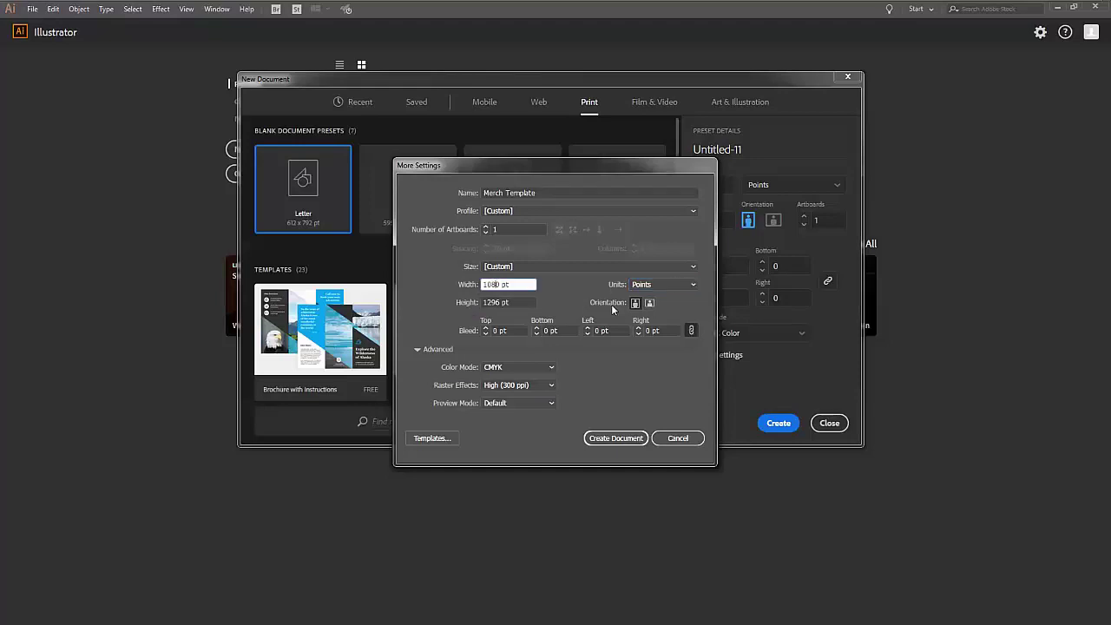
key(ctrl+a)
text(15)
key(Tab)
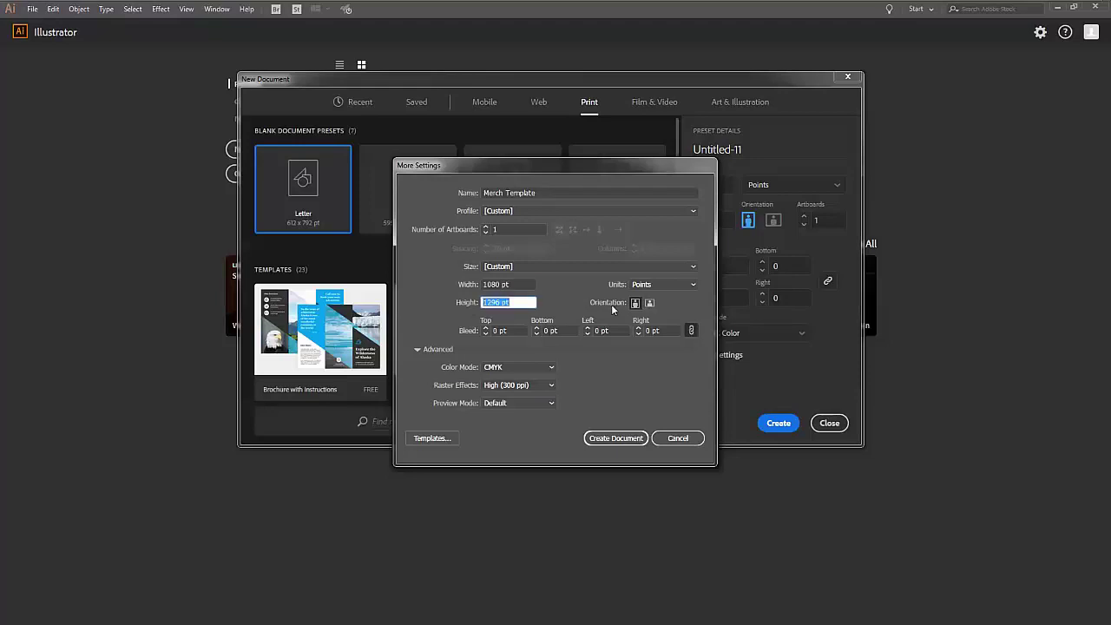
click(679, 284)
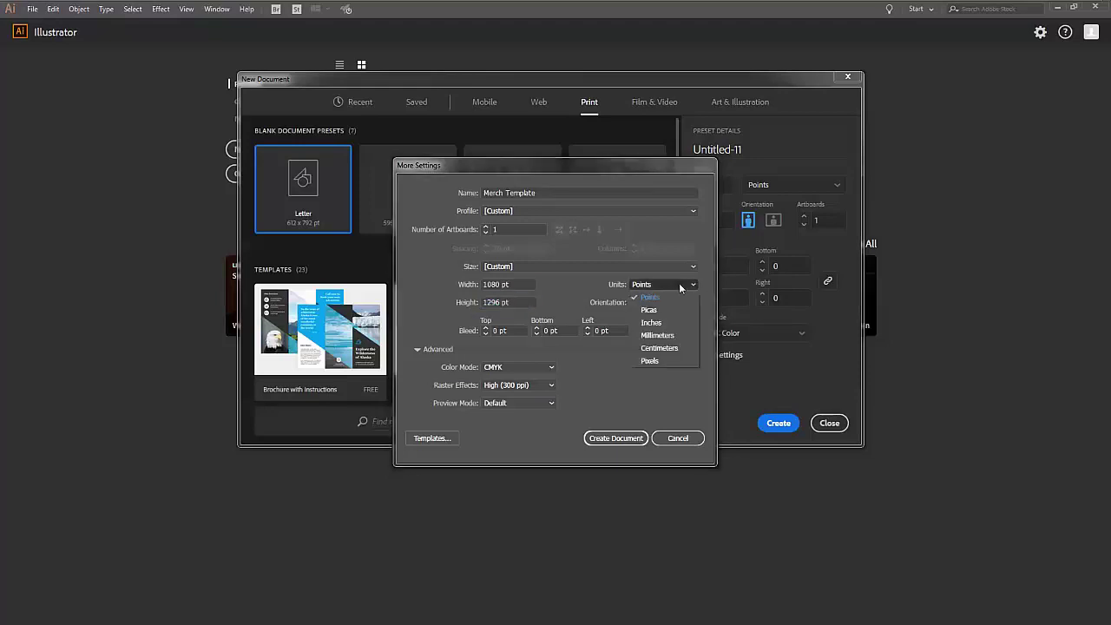
click(662, 327)
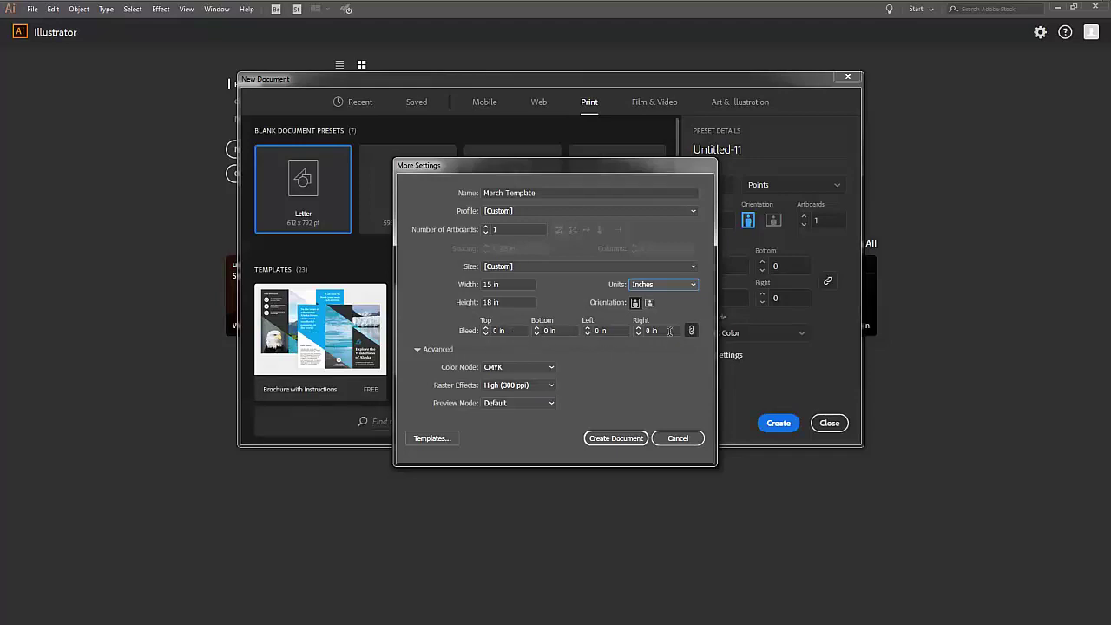
Set the color mode to RGB and raster effects to Medium (150 ppi), and create the document
click(550, 367)
click(518, 395)
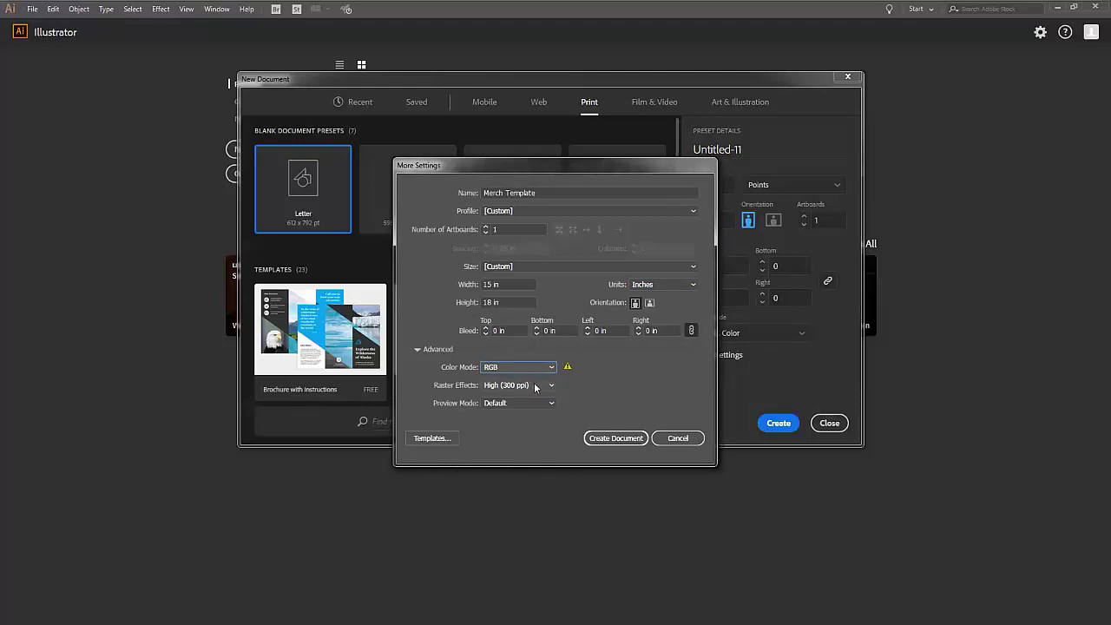
click(536, 388)
click(520, 405)
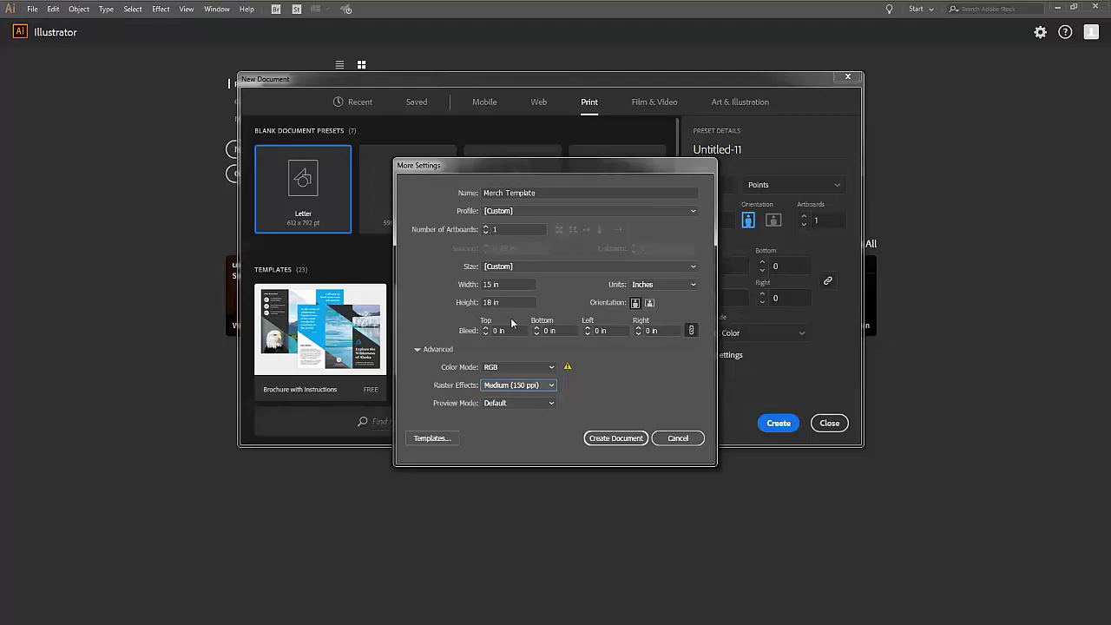
click(615, 437)
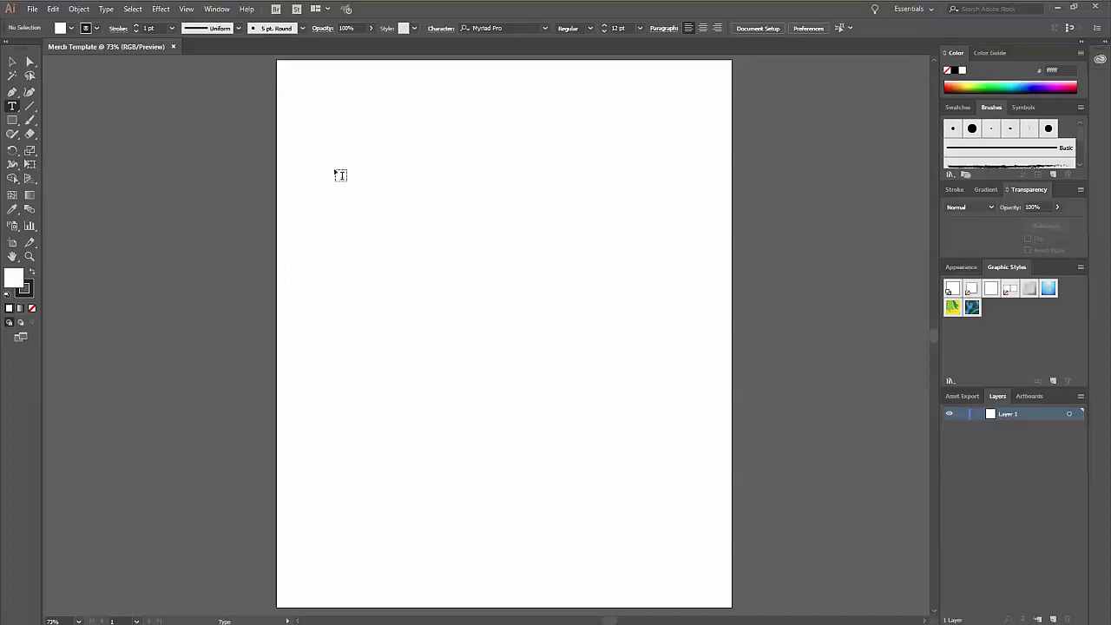
Save the blank document as the Illustrator template Merch Template.ait in the Templates folder
click(33, 9)
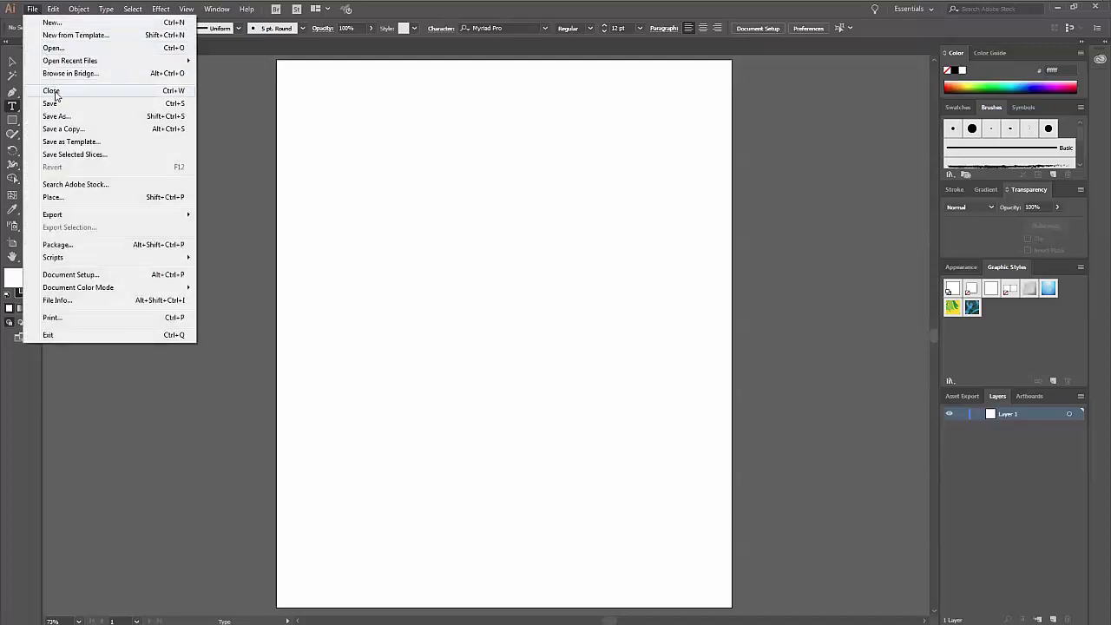
click(71, 142)
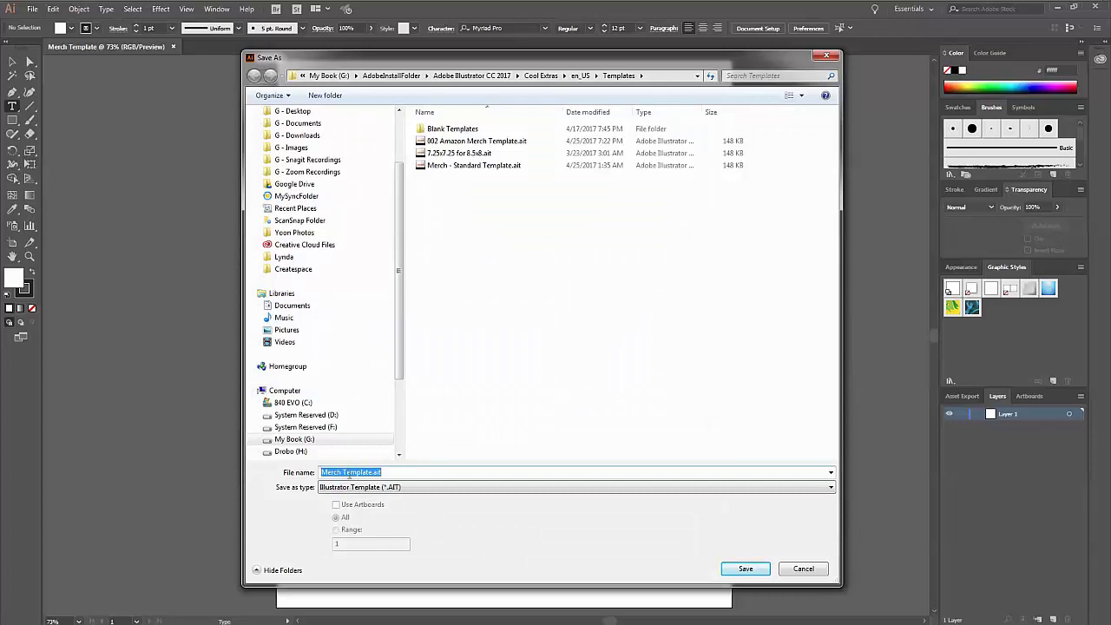
click(374, 473)
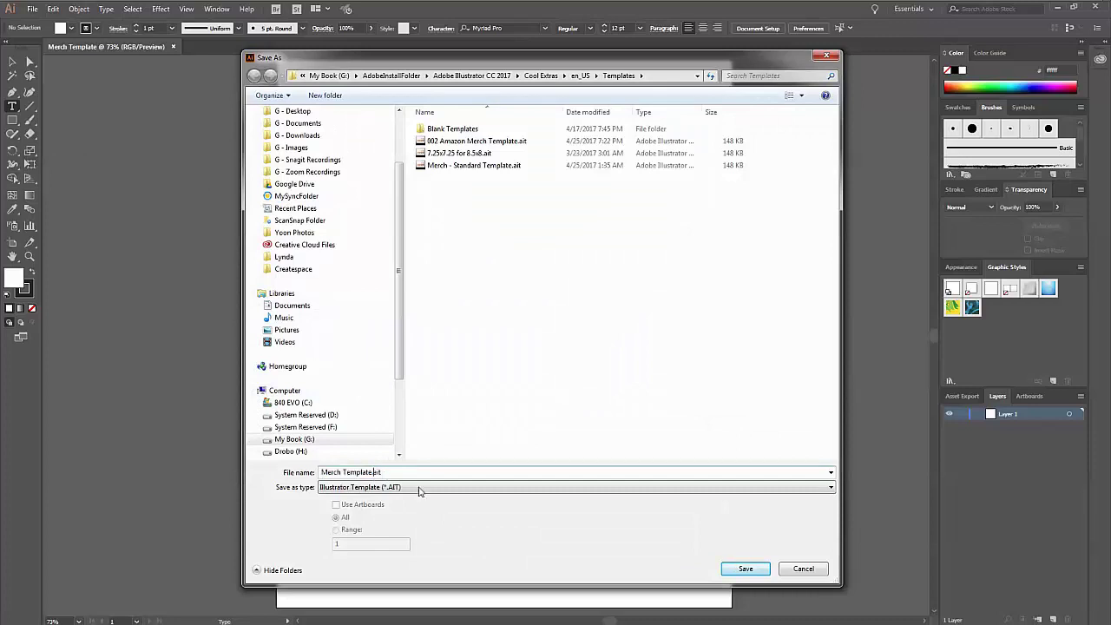
click(741, 569)
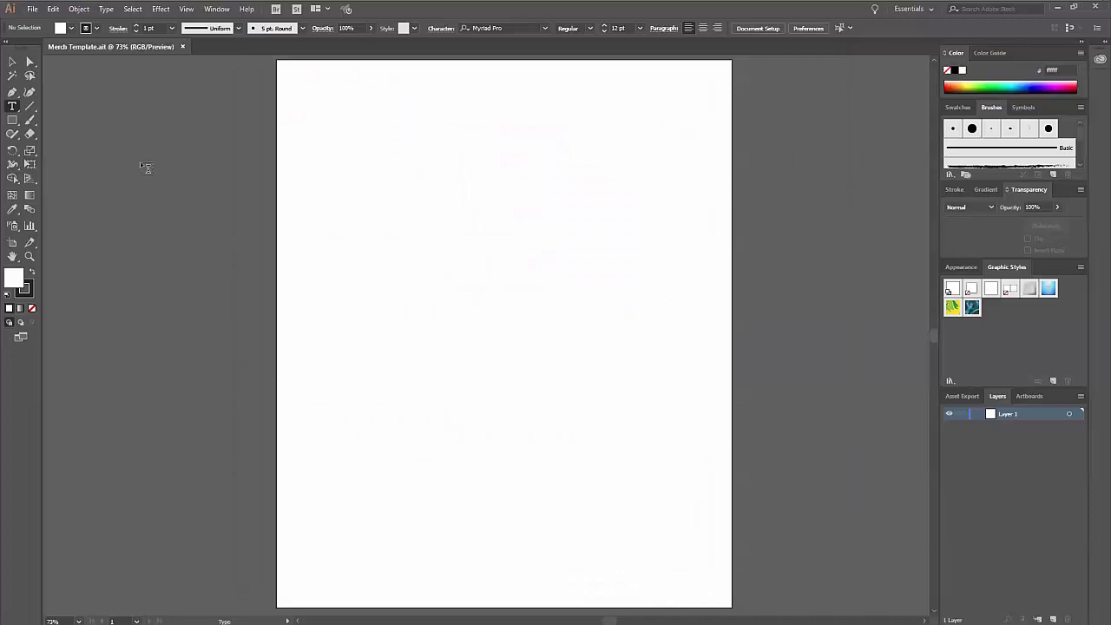
Close the saved template and create a new document from Merch Template.ait
click(183, 48)
click(31, 9)
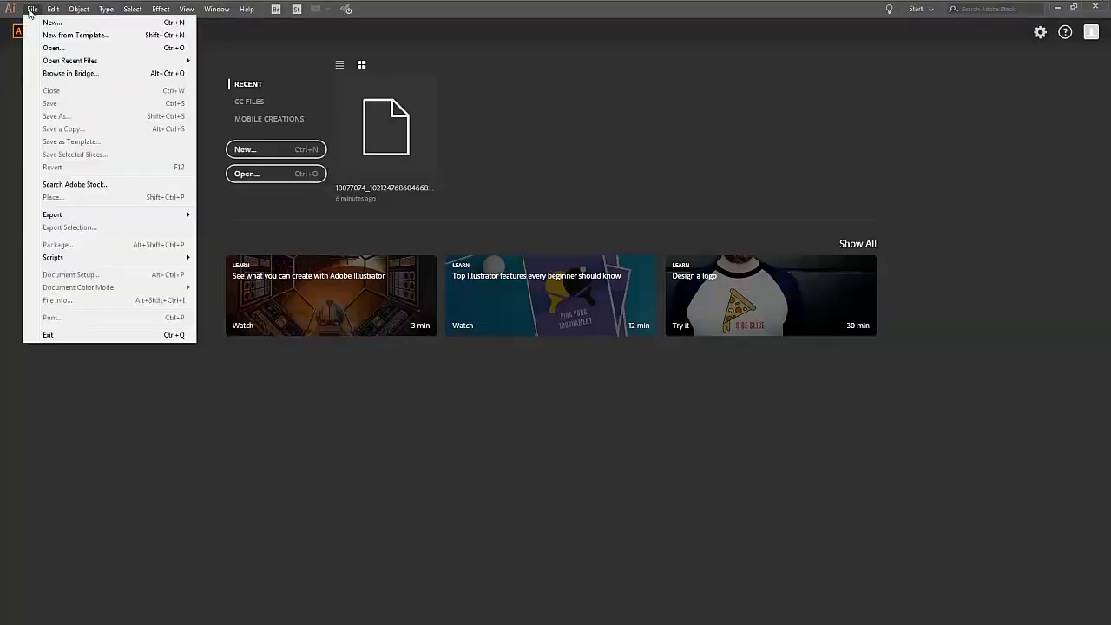
click(55, 35)
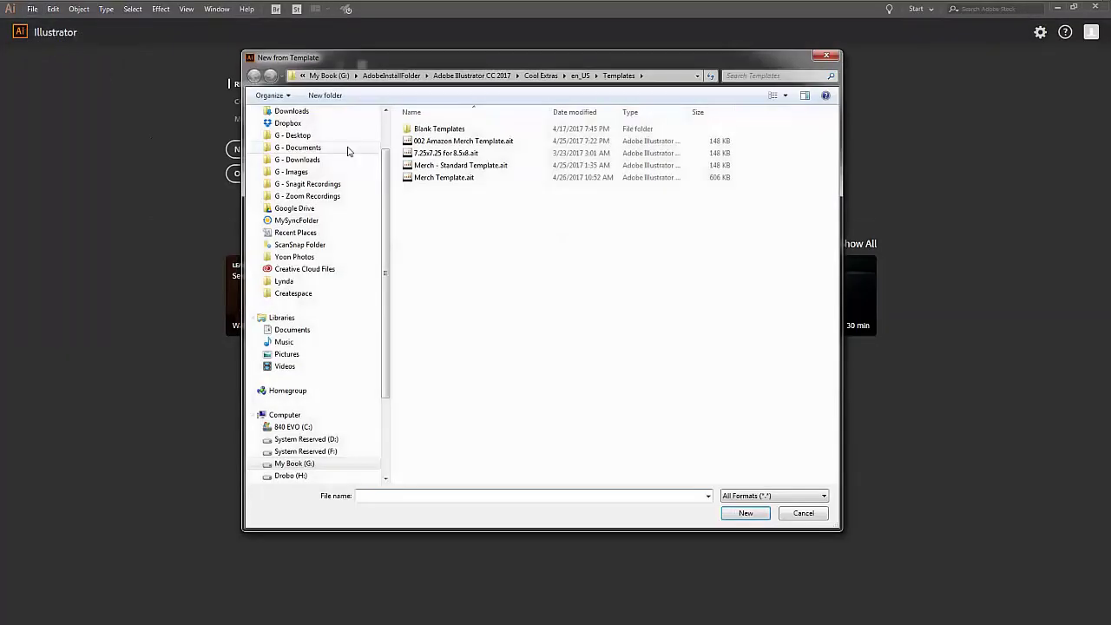
click(425, 180)
double_click(425, 180)
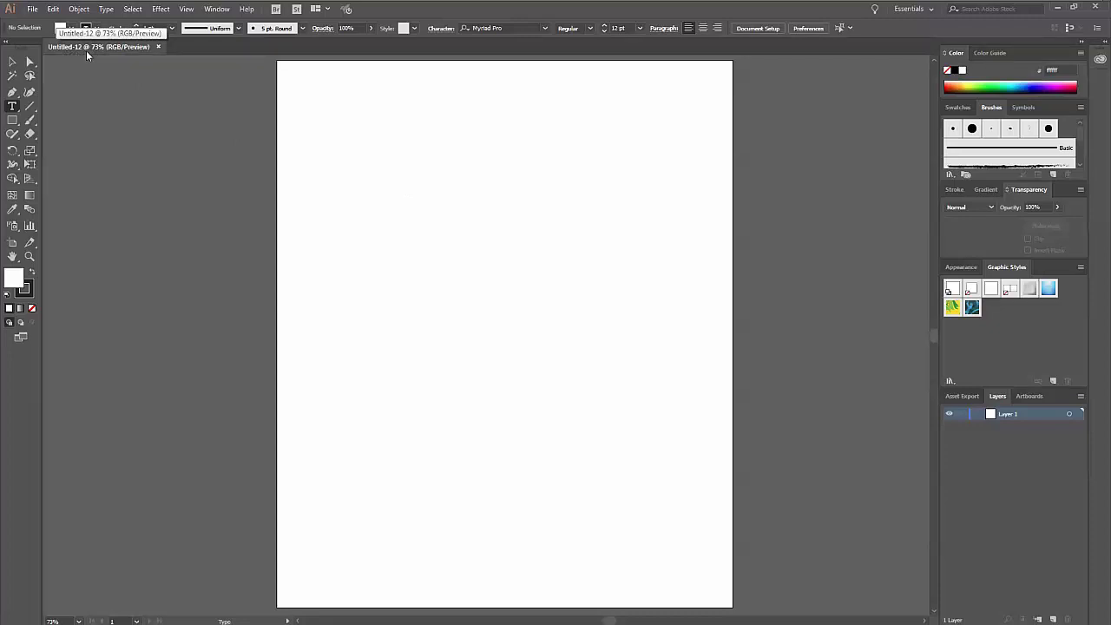
click(39, 11)
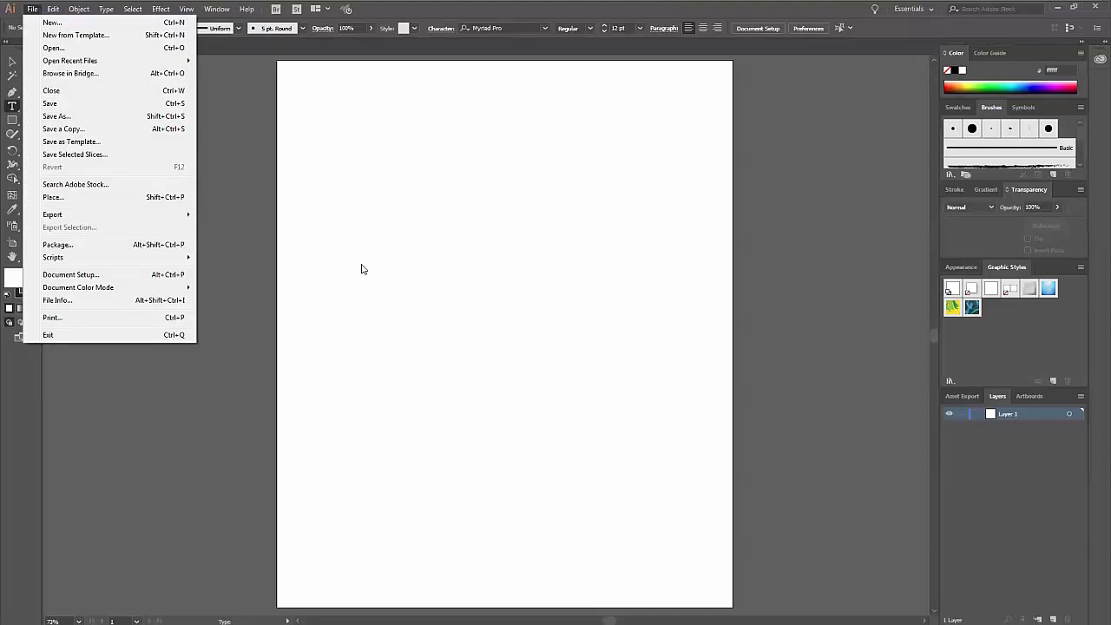
click(56, 116)
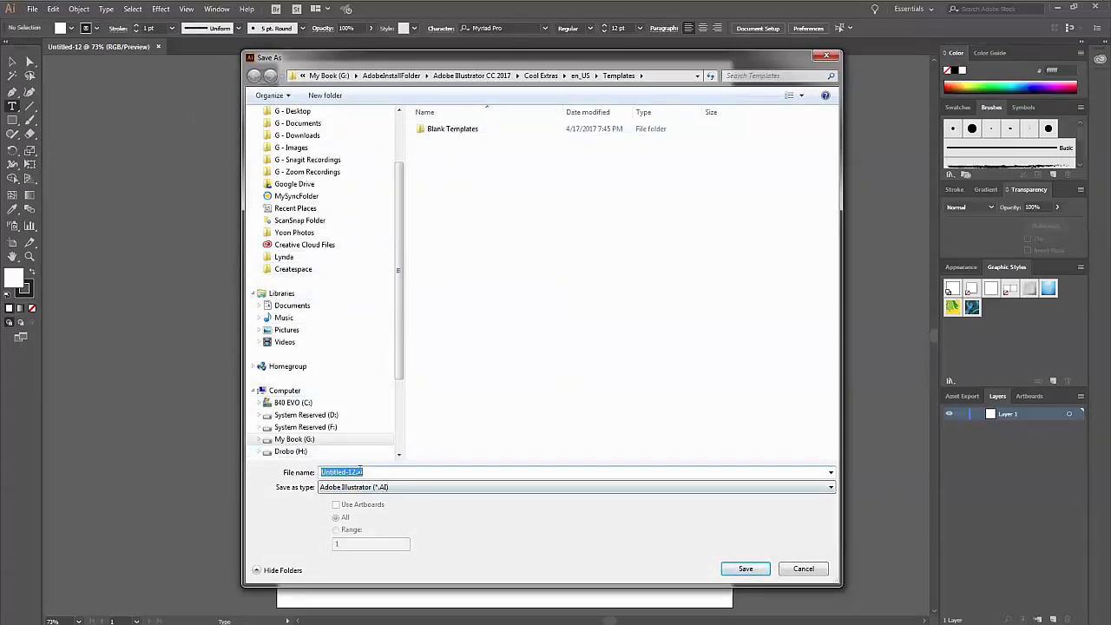
click(360, 471)
click(803, 568)
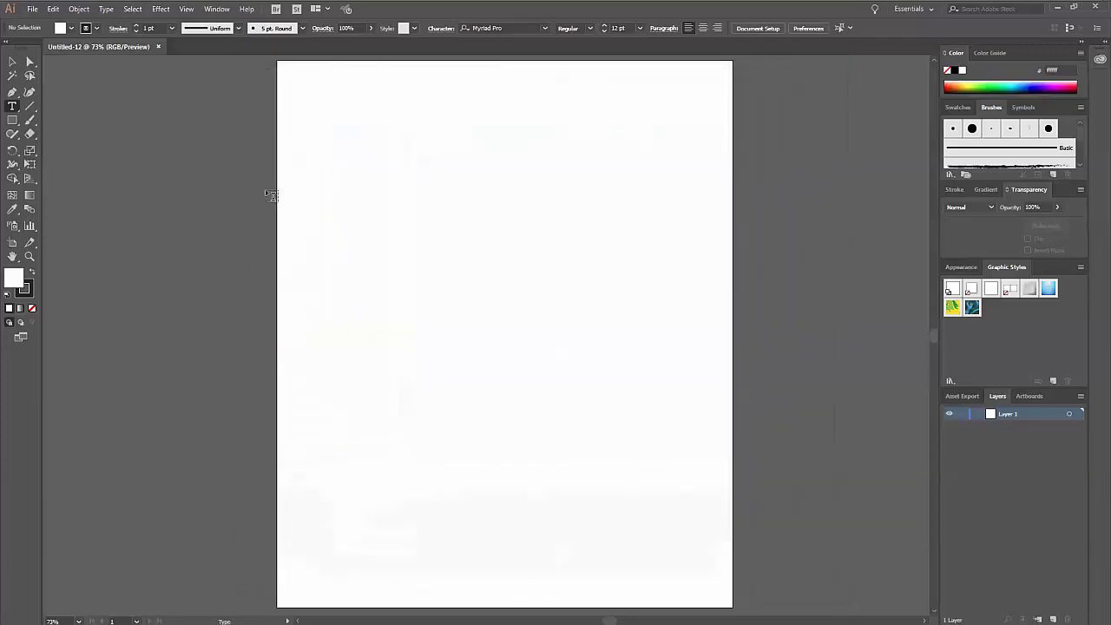
Close the untitled document and start a new one from the Mobile preset iPhone 6/6s, bringing up its additional settings
click(157, 47)
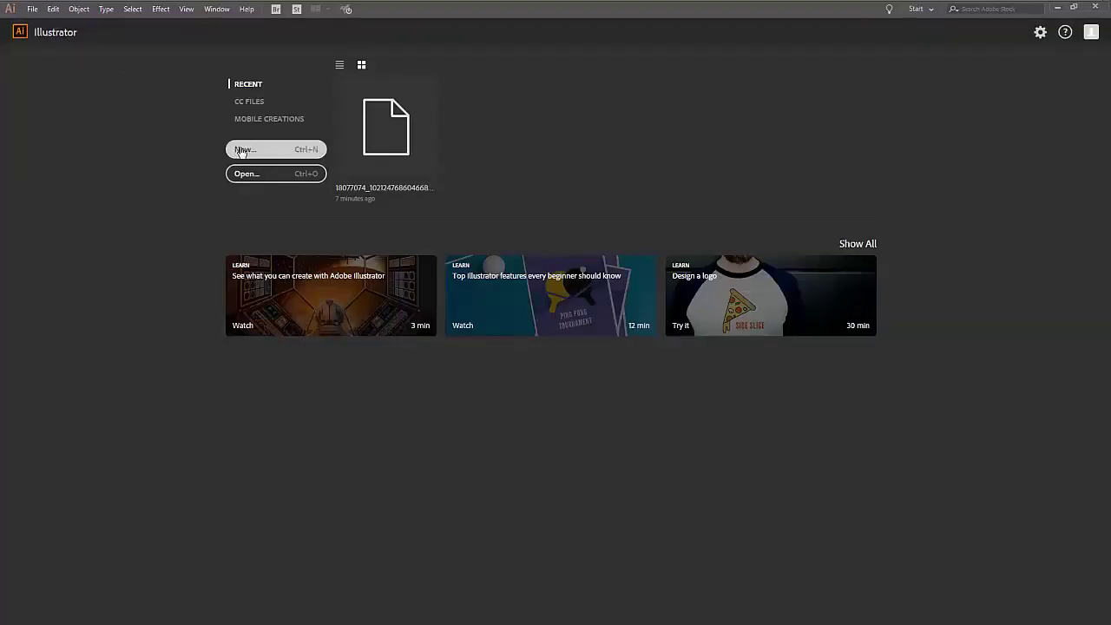
click(242, 152)
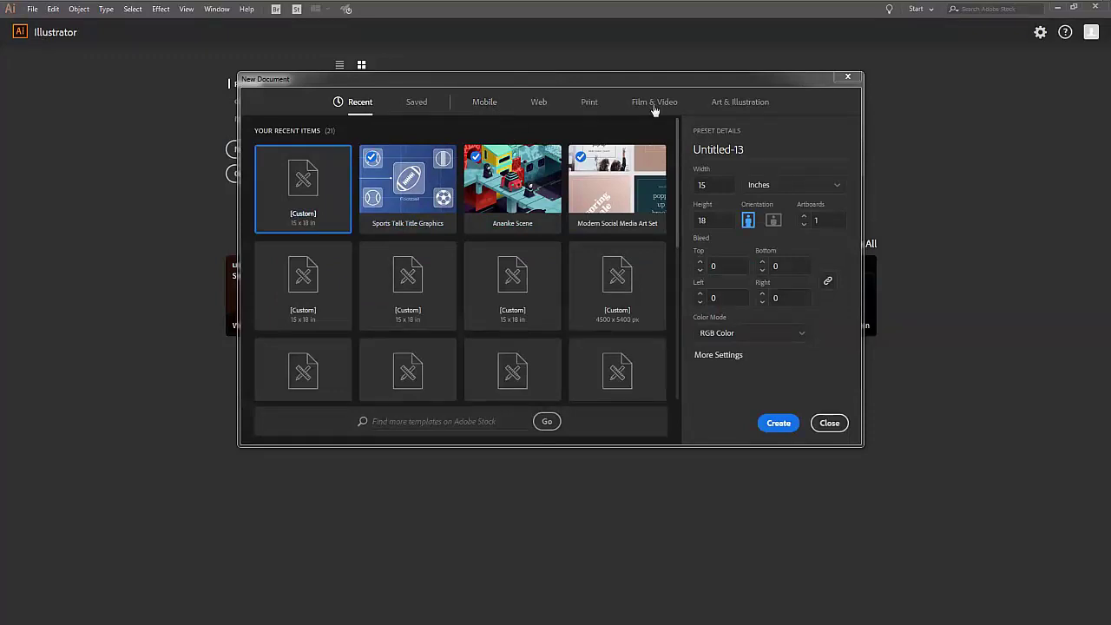
click(476, 106)
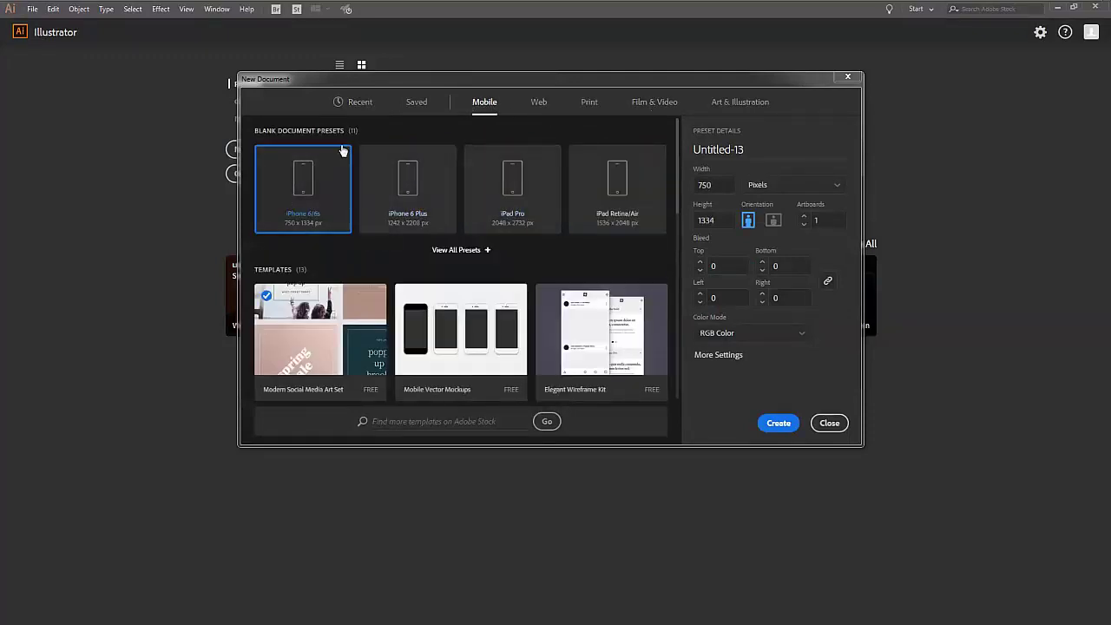
click(716, 355)
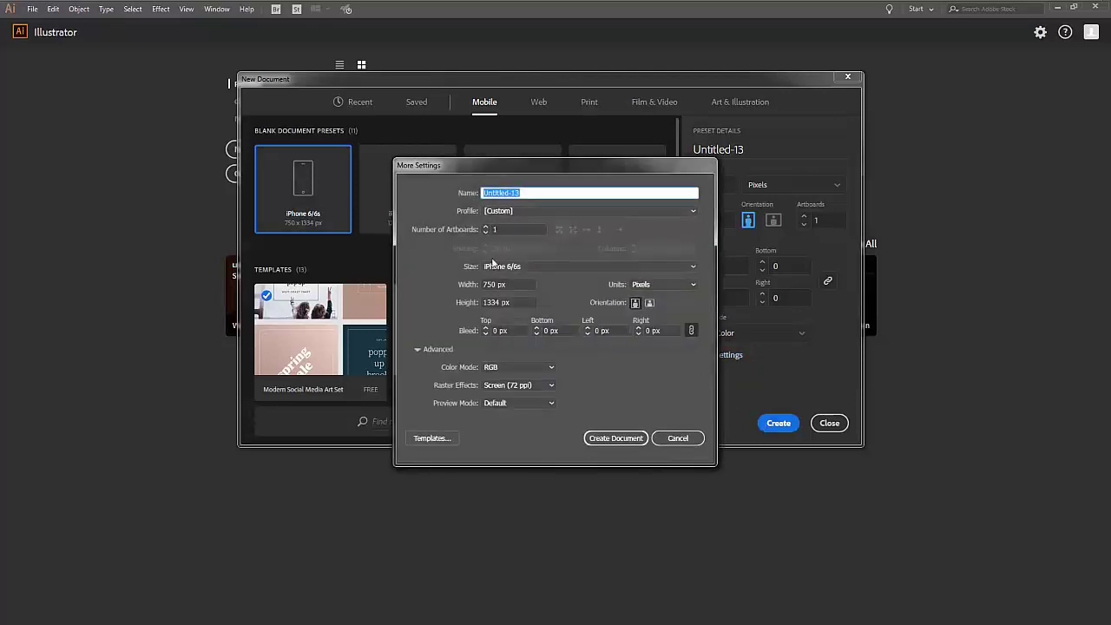